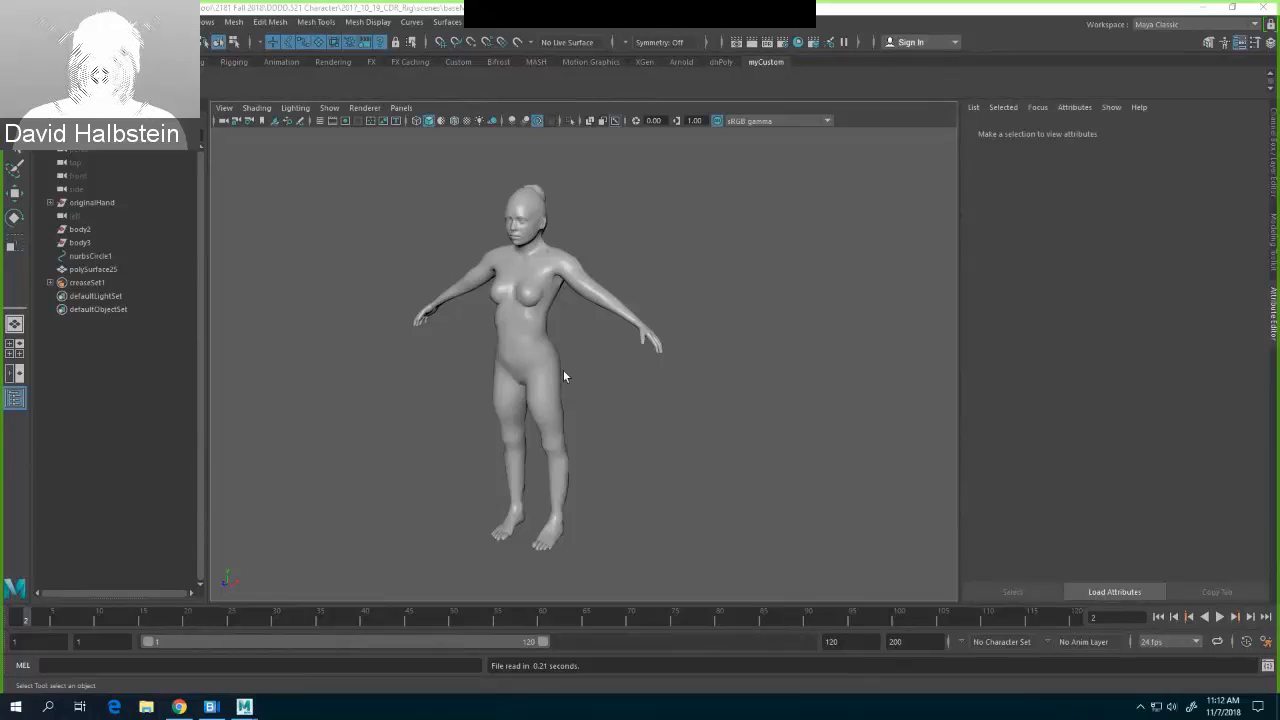
- Run Cleanup on the full body mesh to select 4-sided faces and faces with zero geometry area, and inspect the shoulder and neck topology
left_click(512, 354)
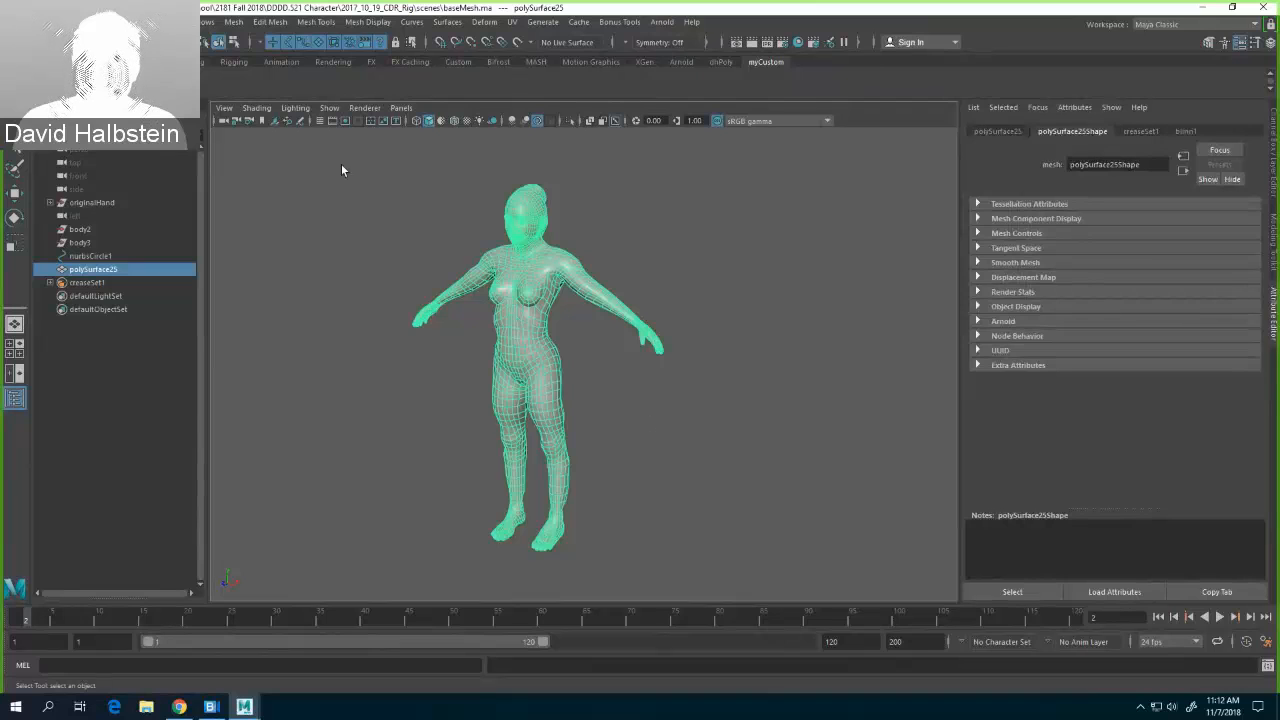
left_click(233, 21)
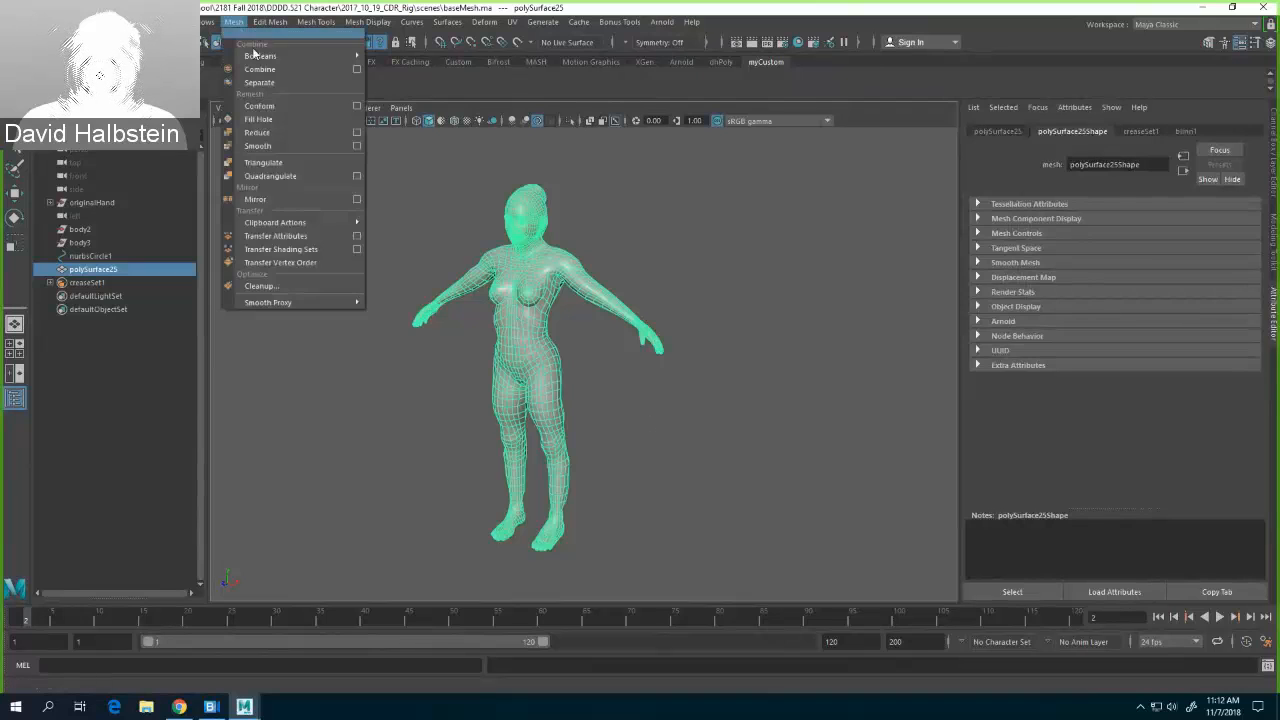
left_click(260, 287)
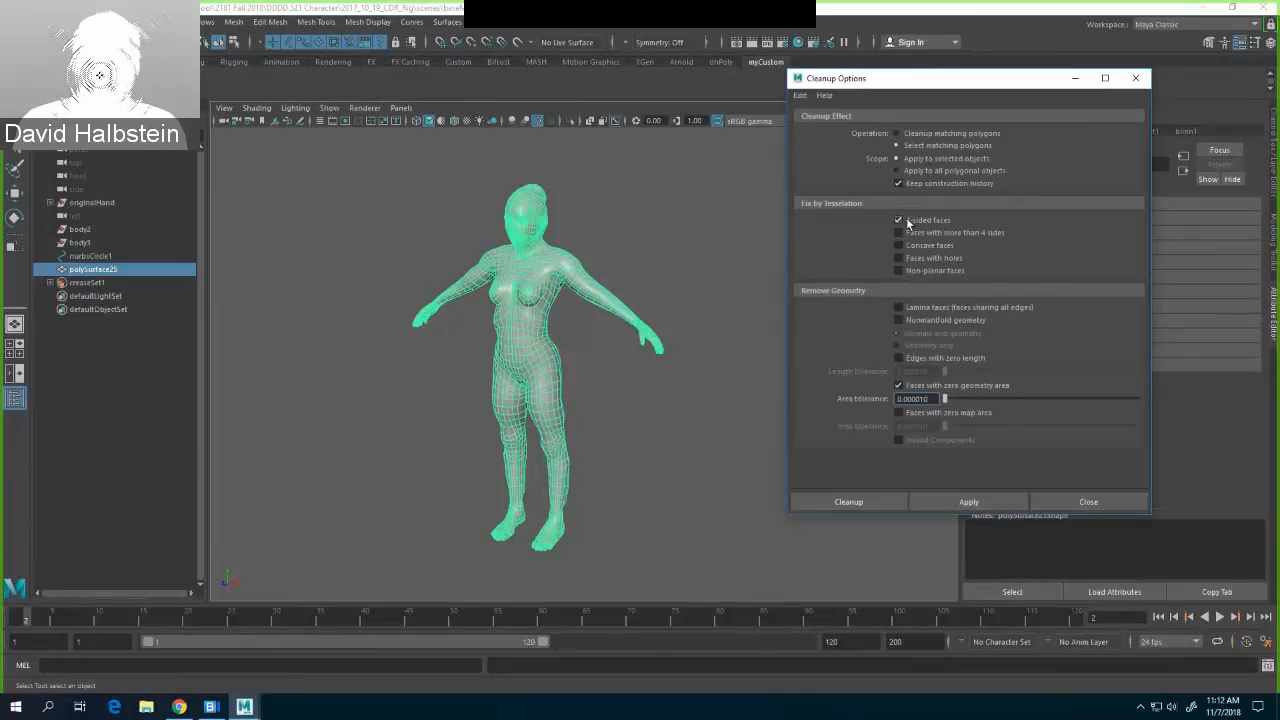
left_click(983, 502)
scroll(644, 401, "up", 5)
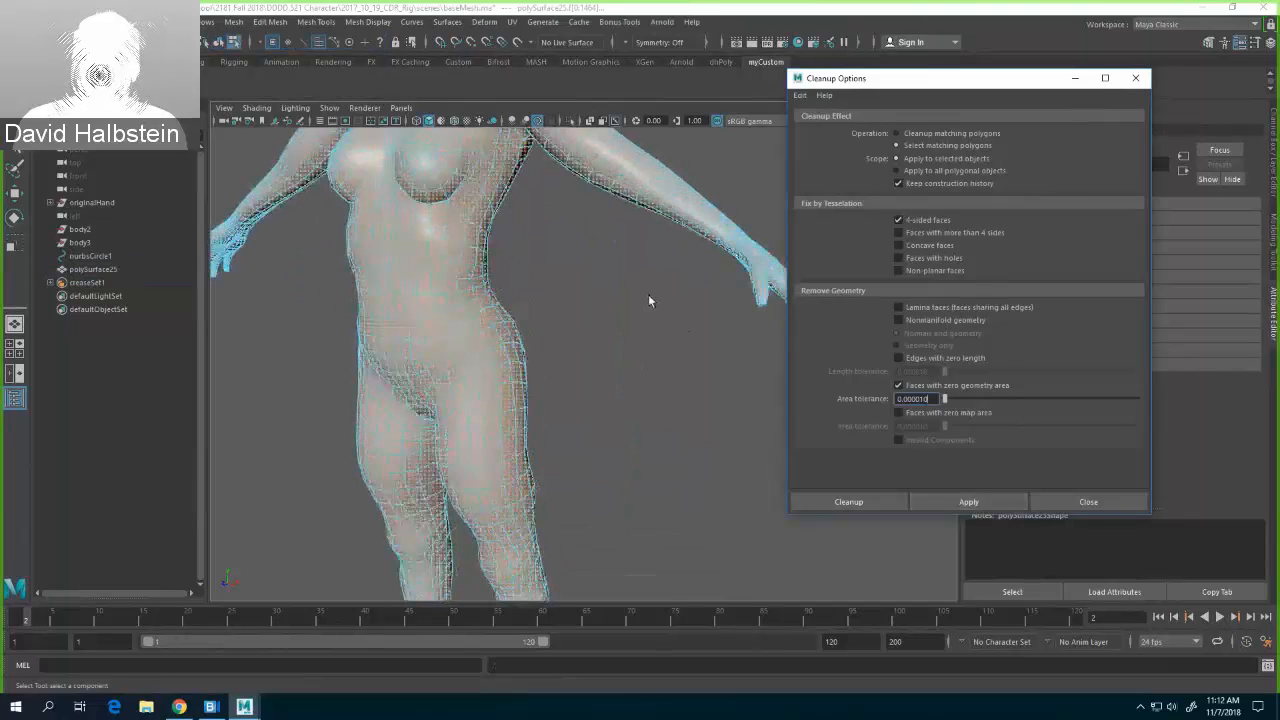
left_click_drag(648, 301, 435, 245, "alt")
scroll(624, 378, "up", 3)
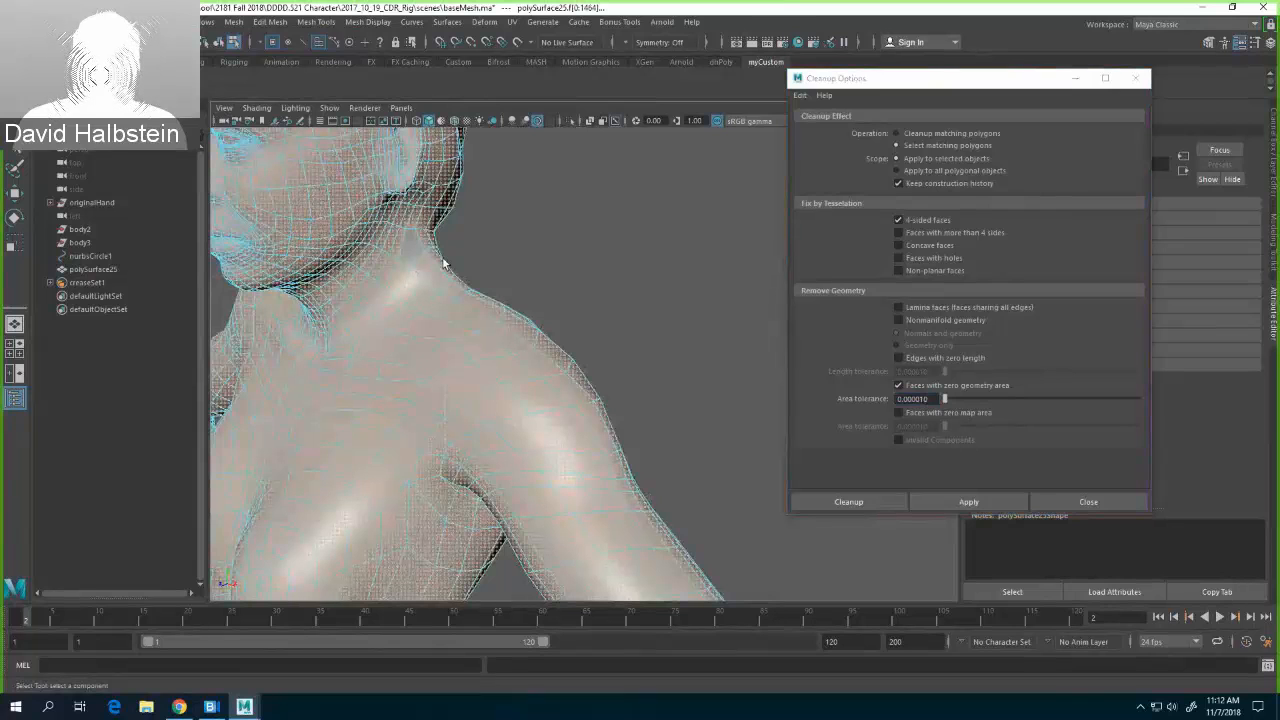
left_click_drag(507, 272, 740, 303, "alt")
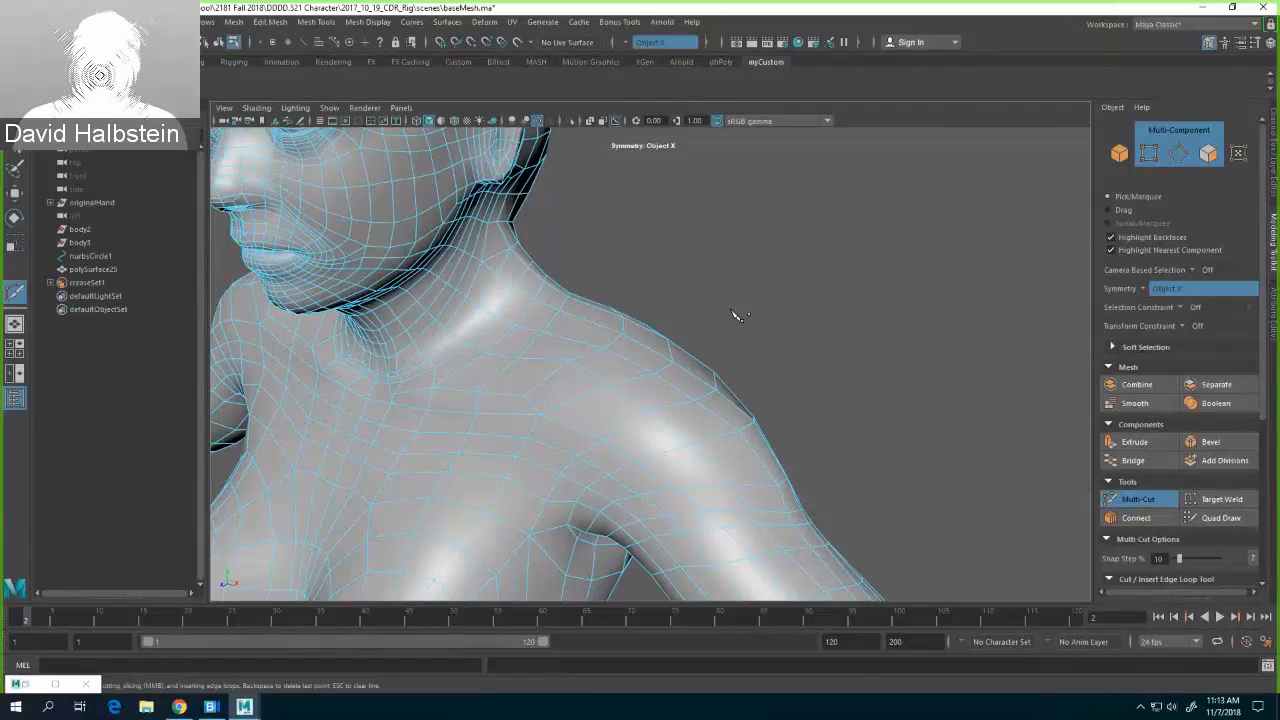
scroll(740, 306, "down", 5)
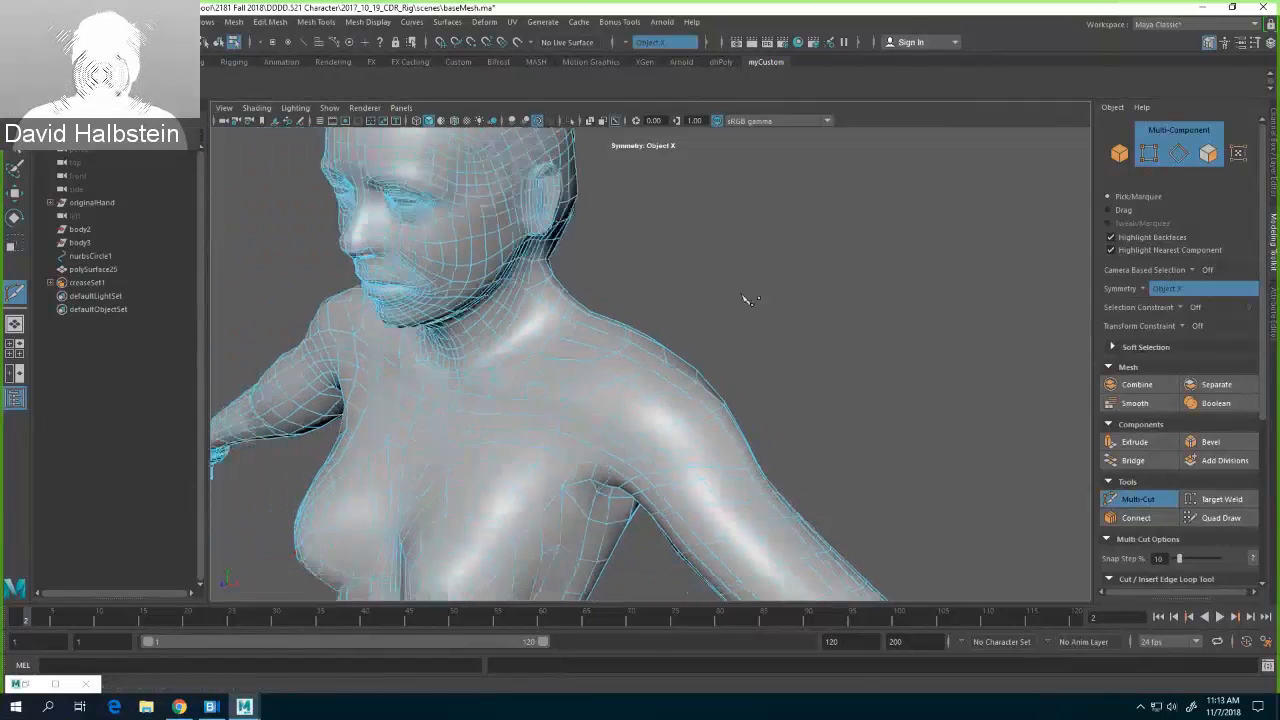
mouse_move(700, 306)
left_mouse_down("alt")
mouse_move(672, 316)
mouse_move(837, 280)
mouse_move(684, 293)
left_mouse_up("alt")
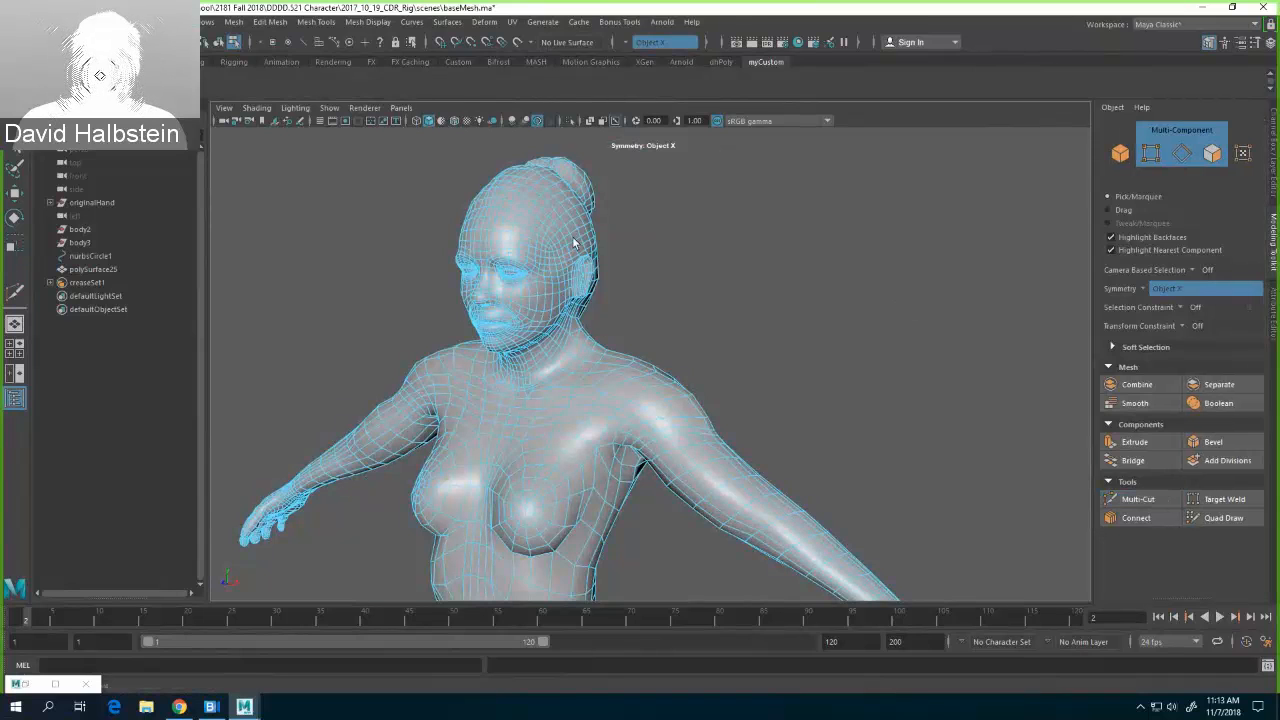
- Return the body mesh to object mode and run Cleanup for lamina faces, with the 4-sided faces check turned off
right_click_drag(572, 236, 610, 218)
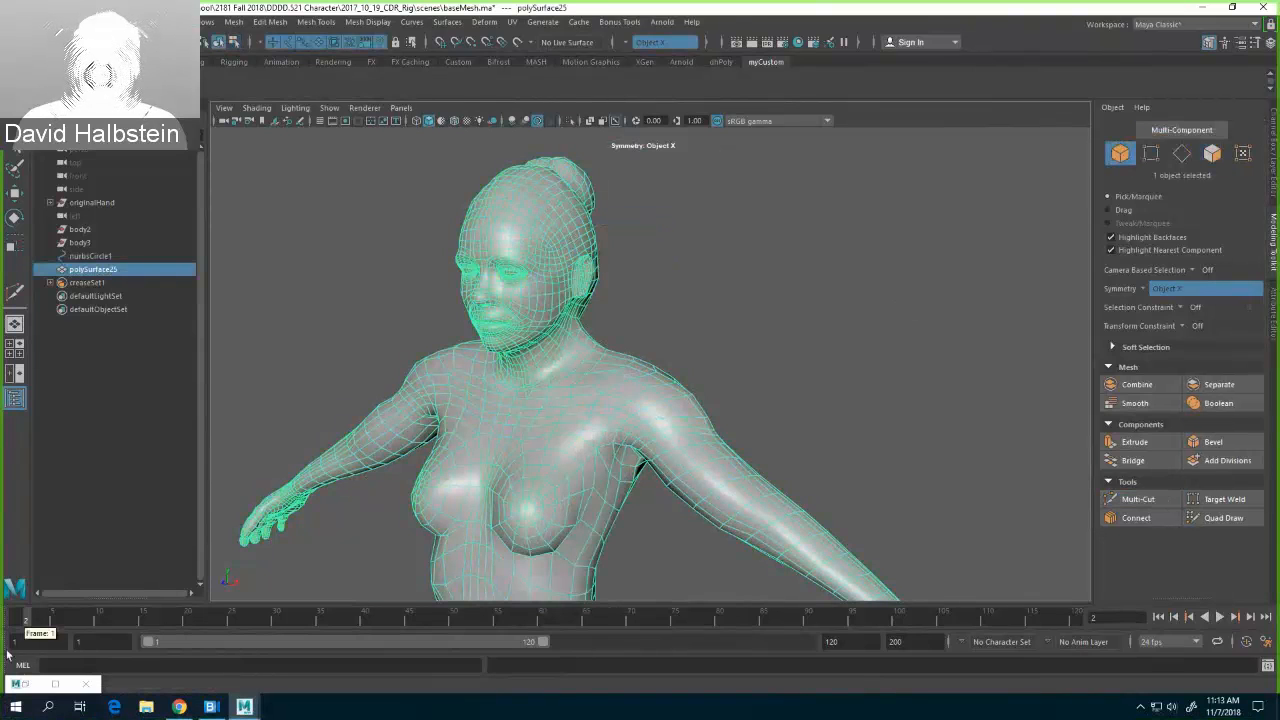
left_click(257, 27)
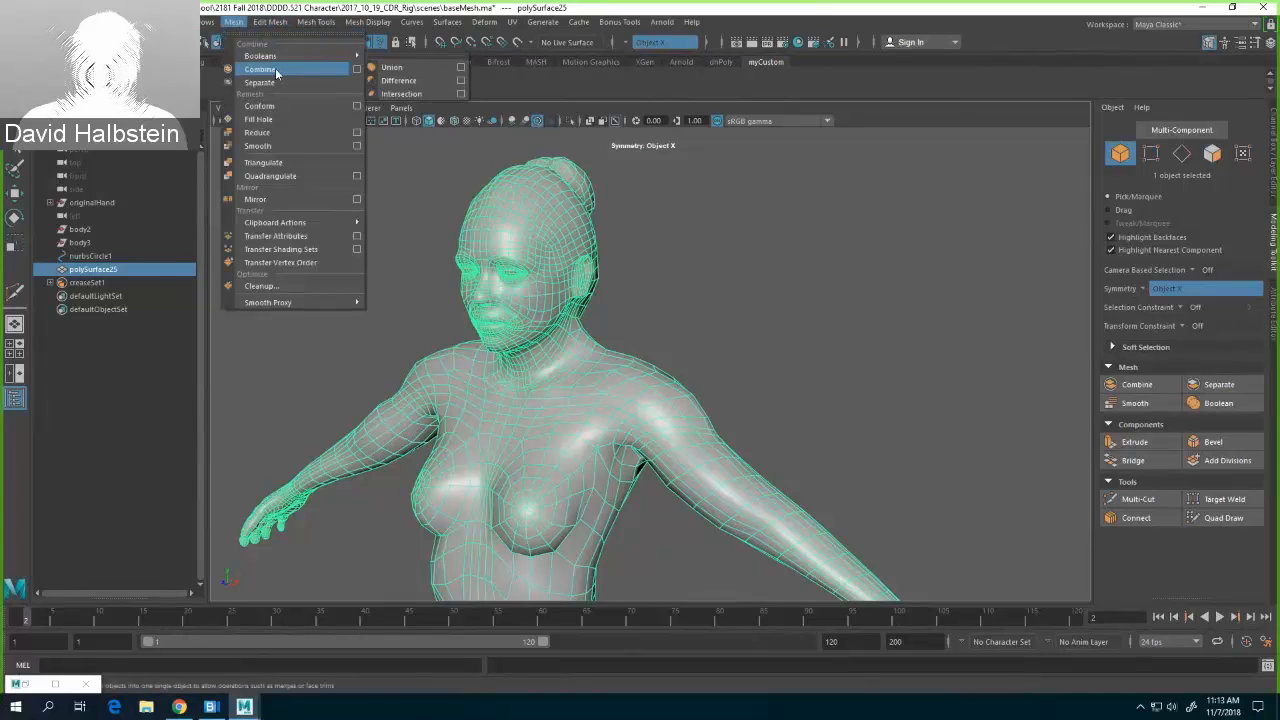
left_click(265, 290)
left_click(898, 220)
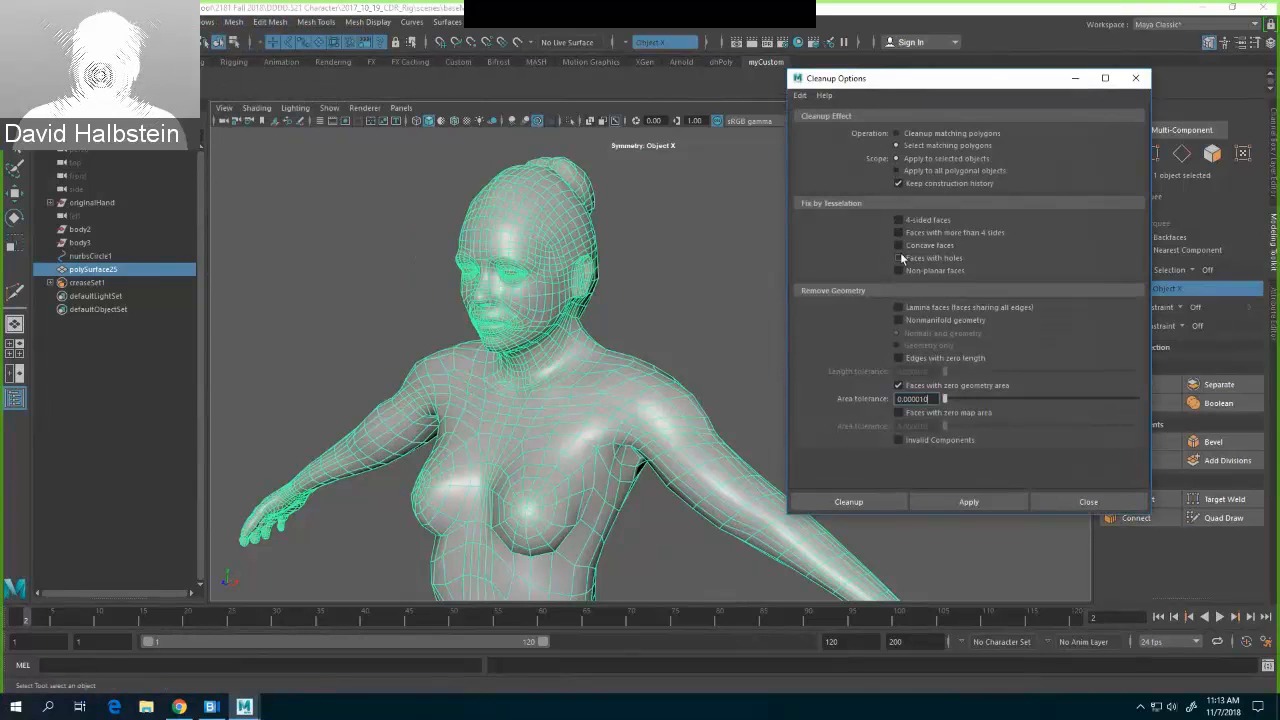
left_click(899, 308)
left_click(985, 503)
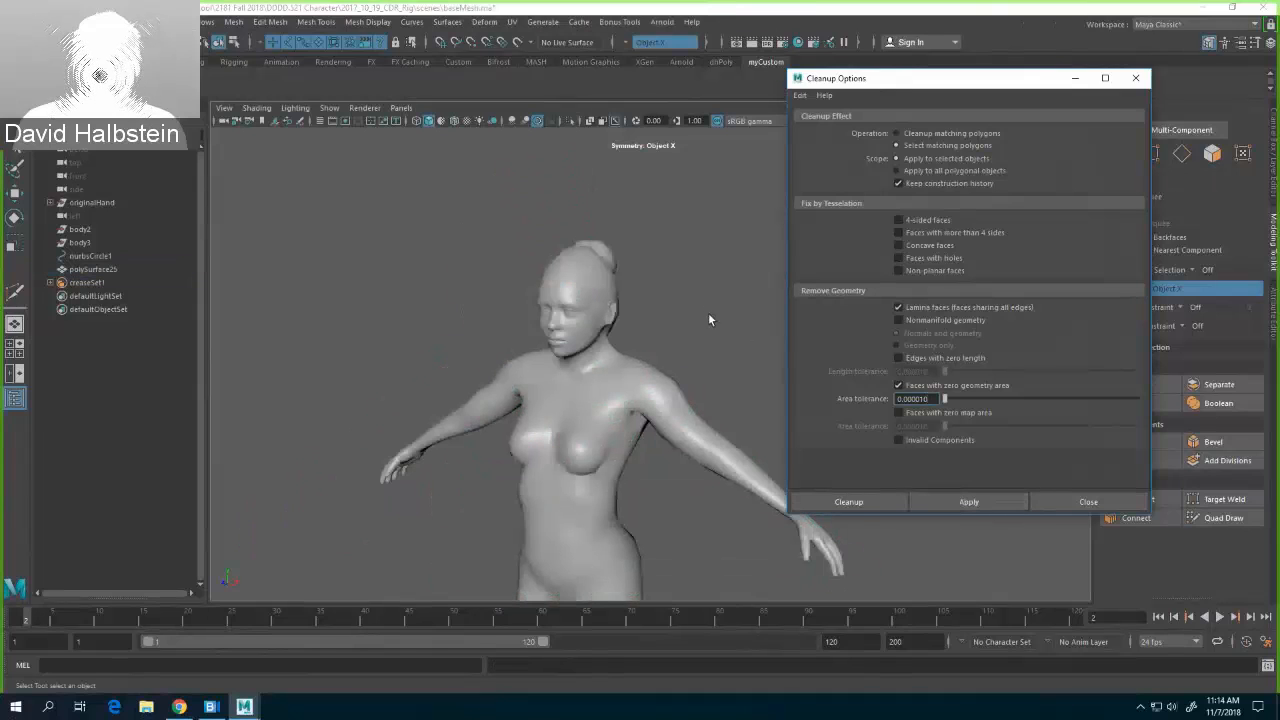
middle_click_drag(708, 313, 614, 9, "alt")
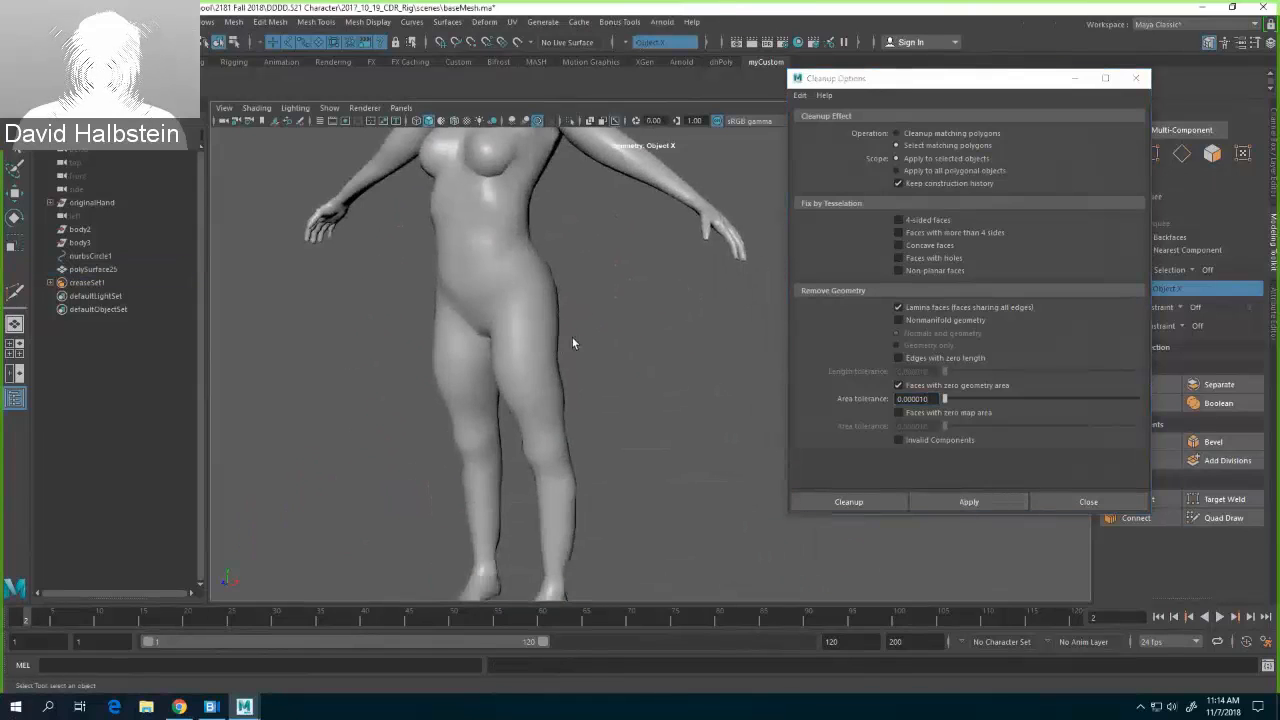
left_click_drag(572, 343, 577, 342, "alt")
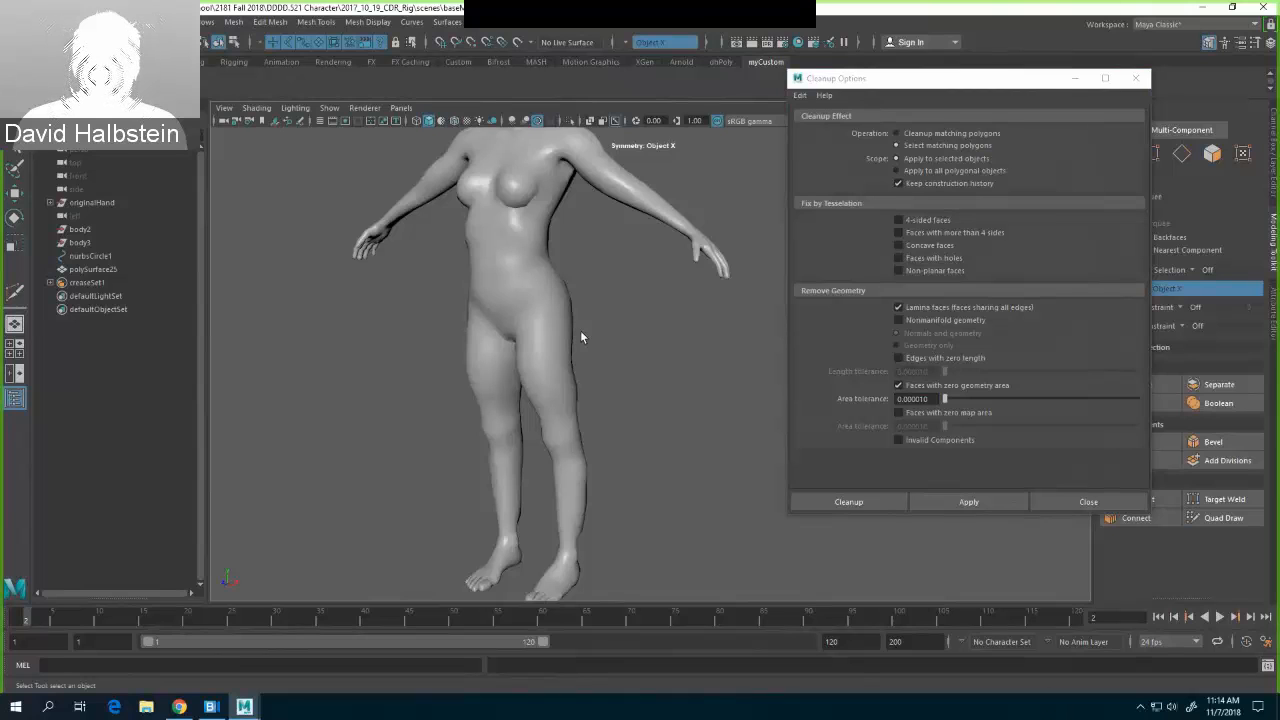
- Run Cleanup on the body mesh for nonmanifold geometry instead of lamina faces, and close the cleanup options
left_click(897, 307)
left_click(898, 320)
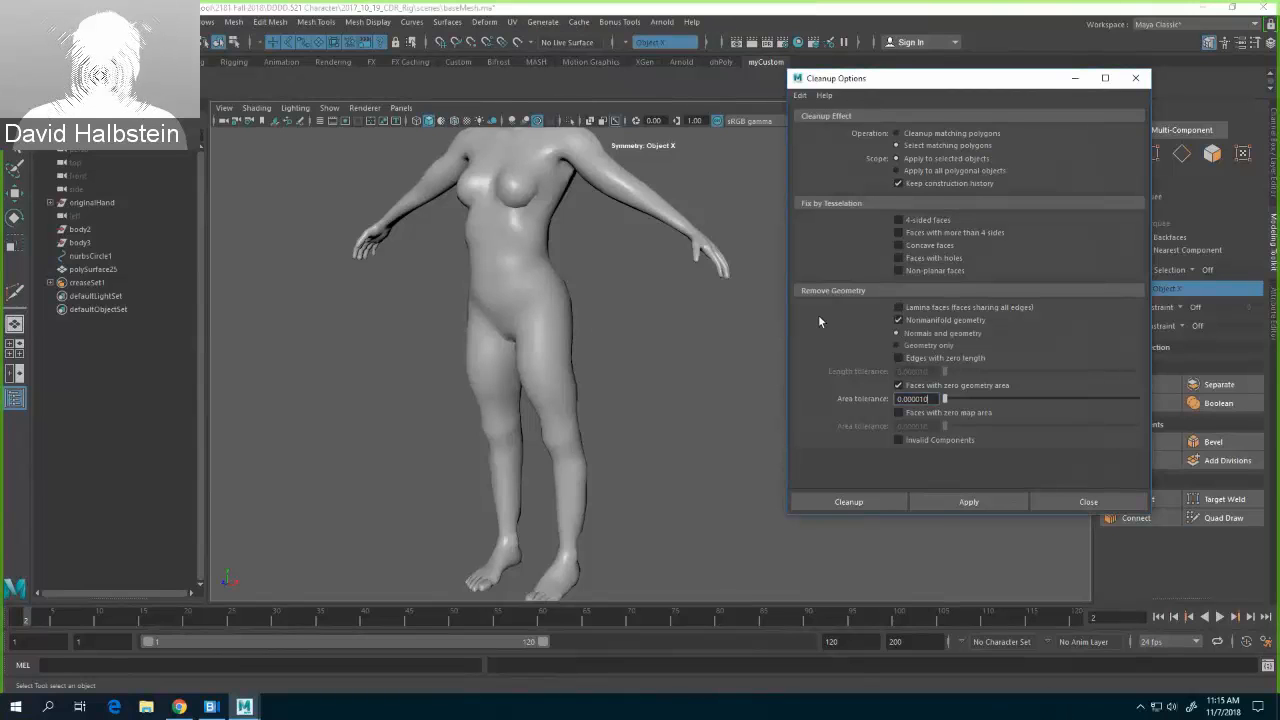
left_click(561, 318)
left_click(966, 503)
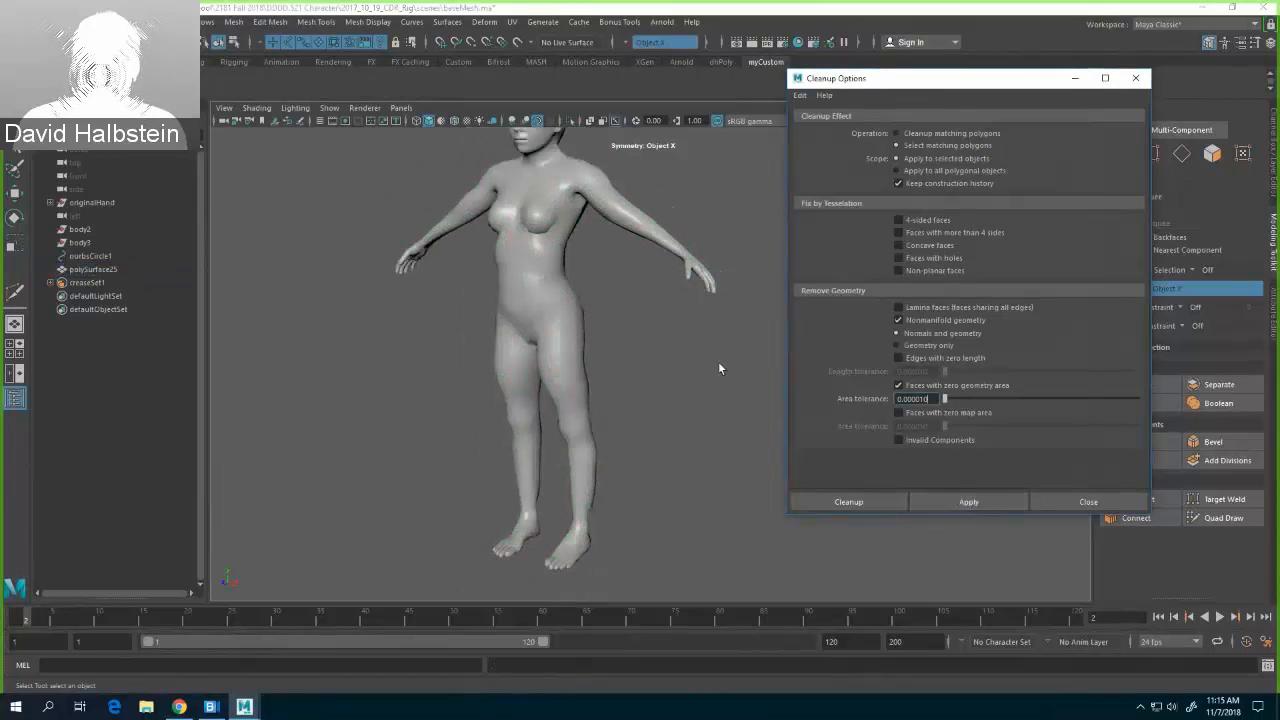
left_click_drag(780, 360, 752, 358, "alt")
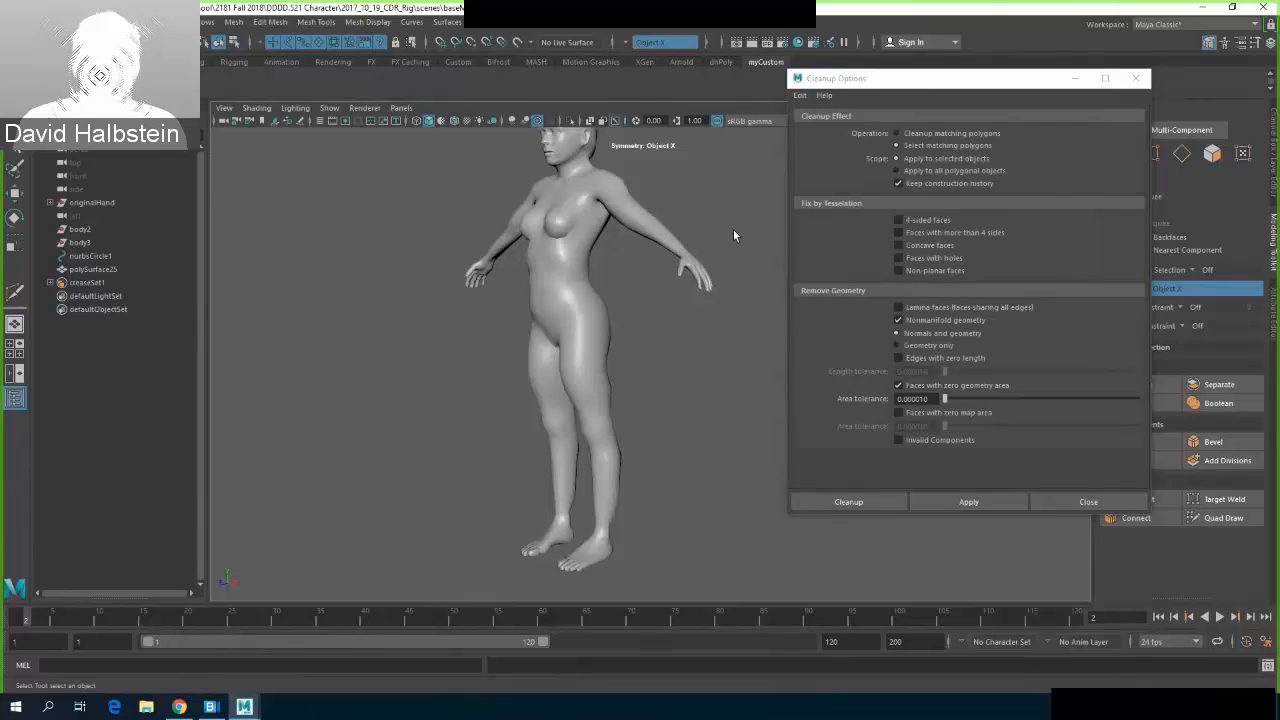
left_click(1141, 84)
- Delete the curvesLayer and oldFingersLayer display layers from the scene
left_click(539, 308)
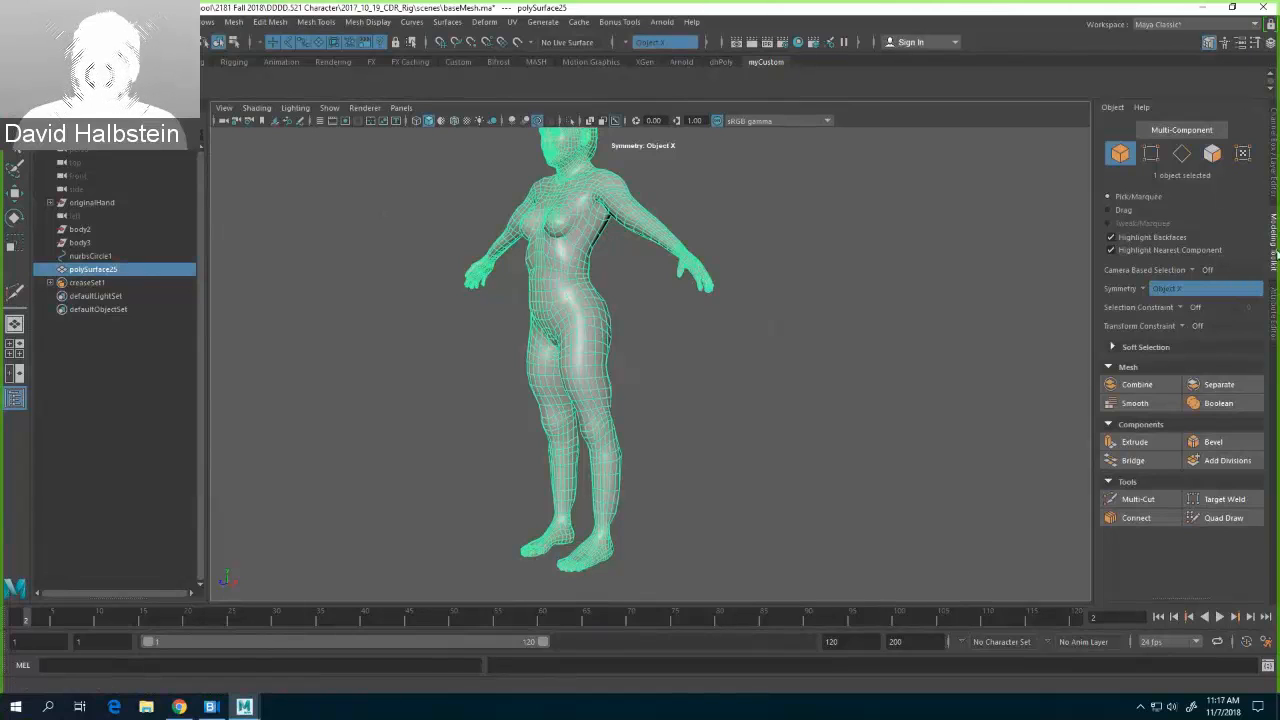
left_click(1275, 150)
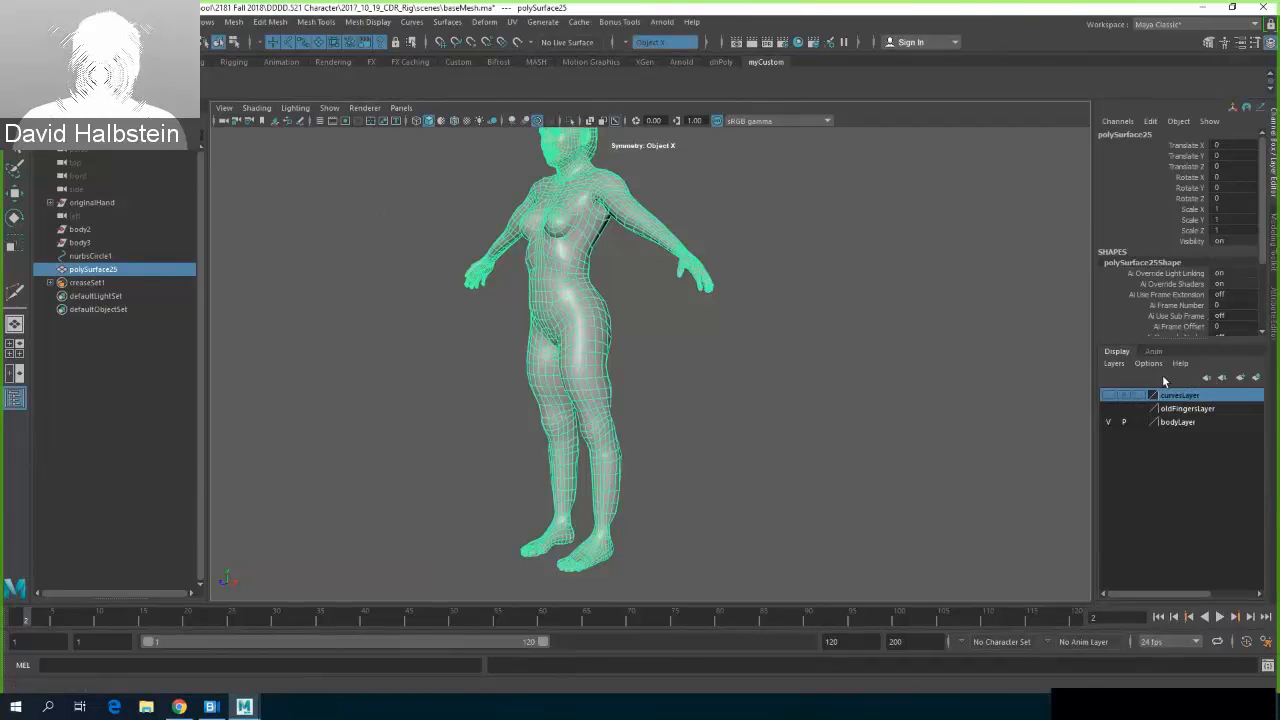
left_click(1112, 364)
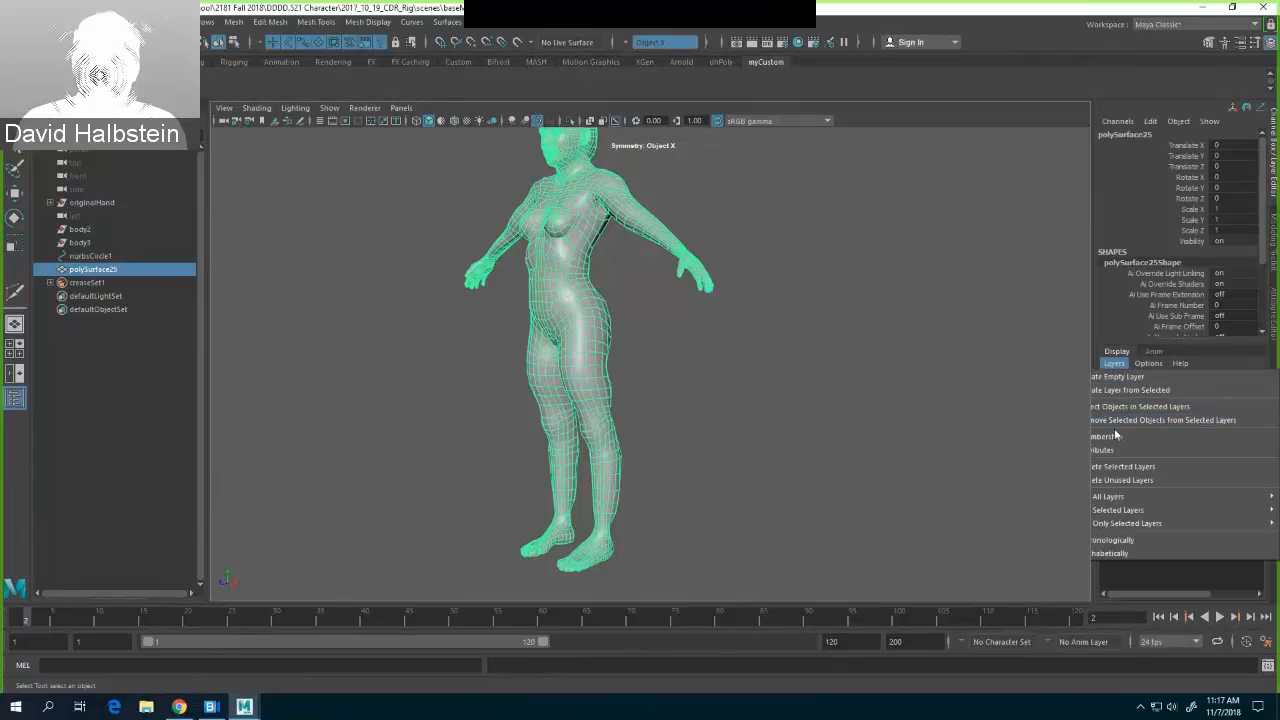
left_click(1125, 467)
left_click(1168, 398)
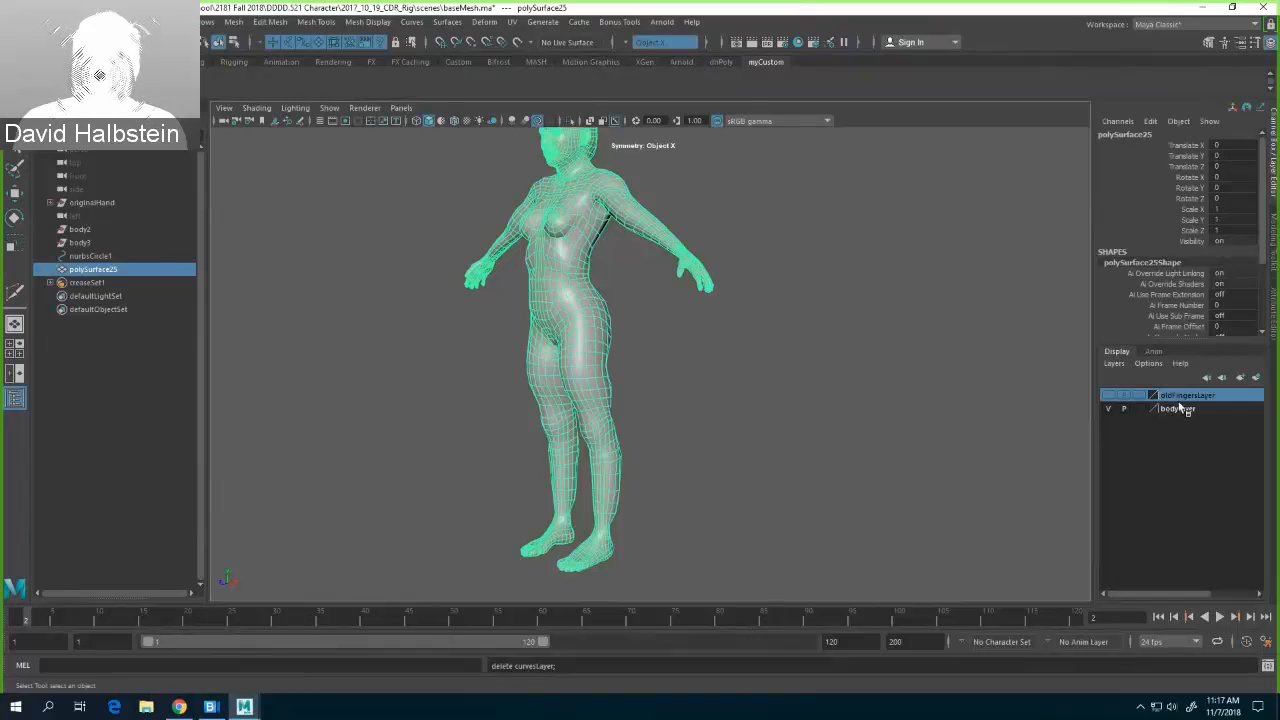
left_click(1120, 365)
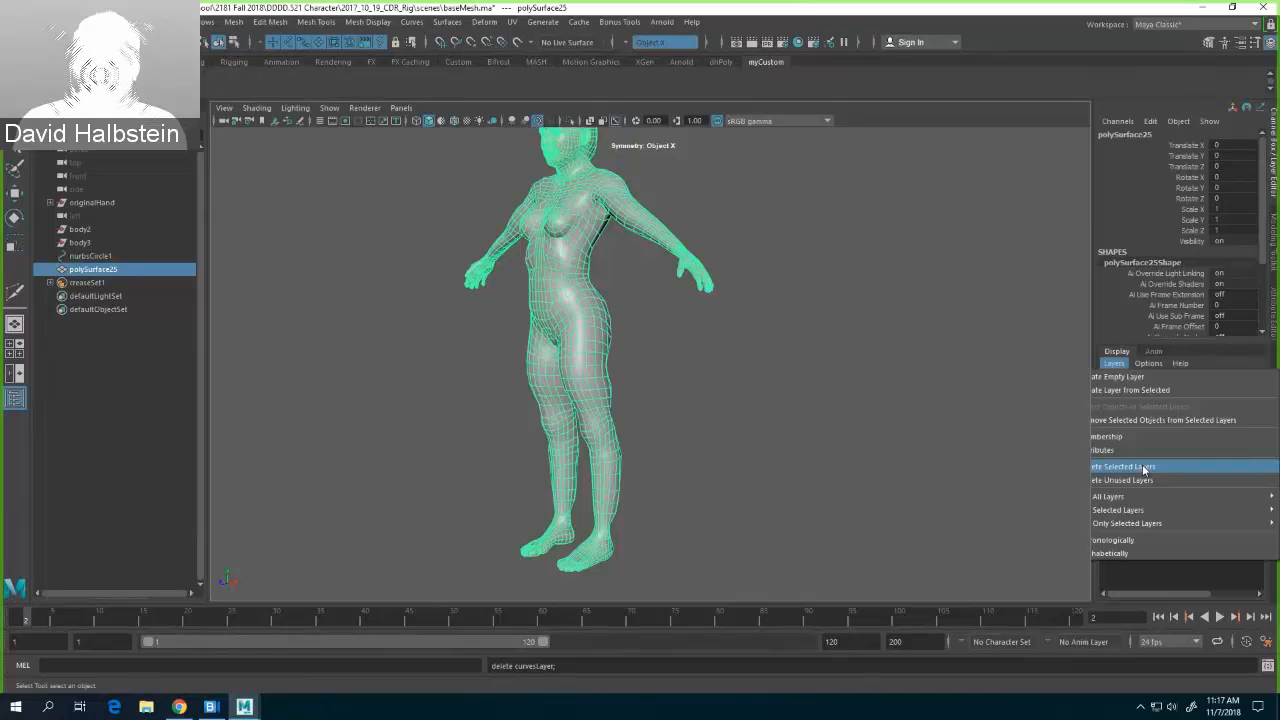
left_click(1145, 468)
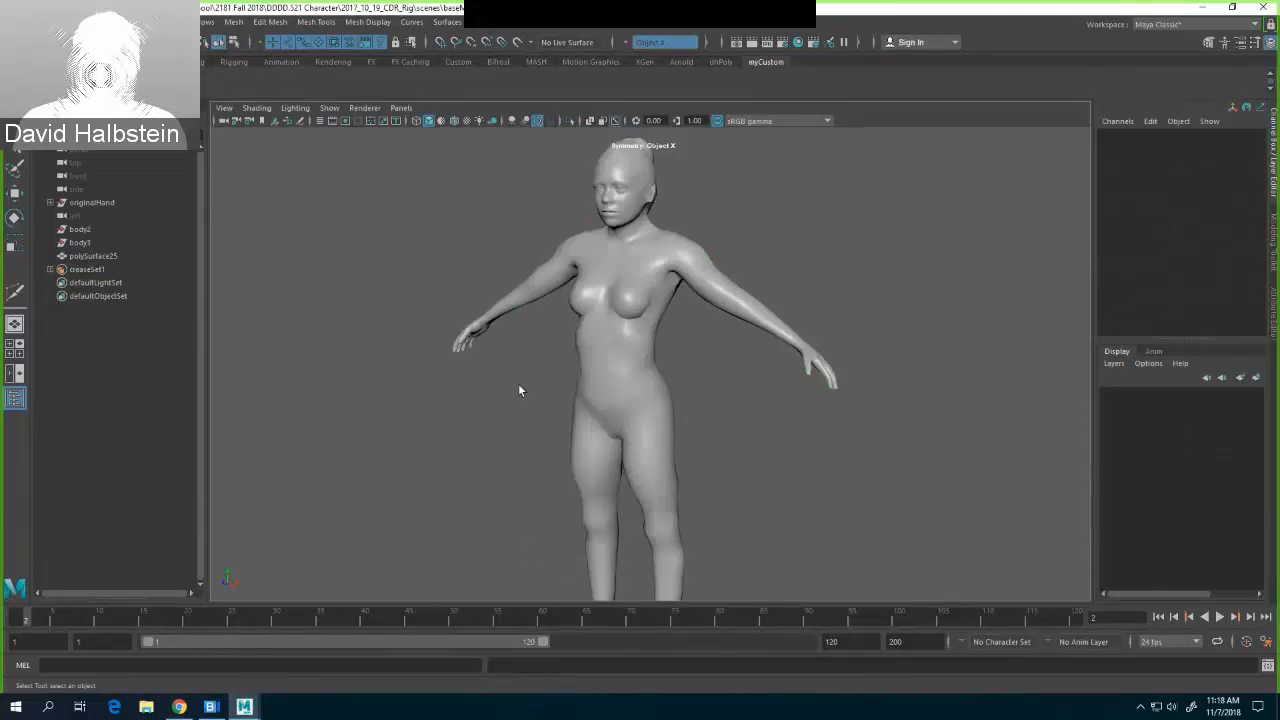
- Launch 3D-Coat and start the UV Map Mesh workflow to import a mesh for unwrapping
left_click(16, 708)
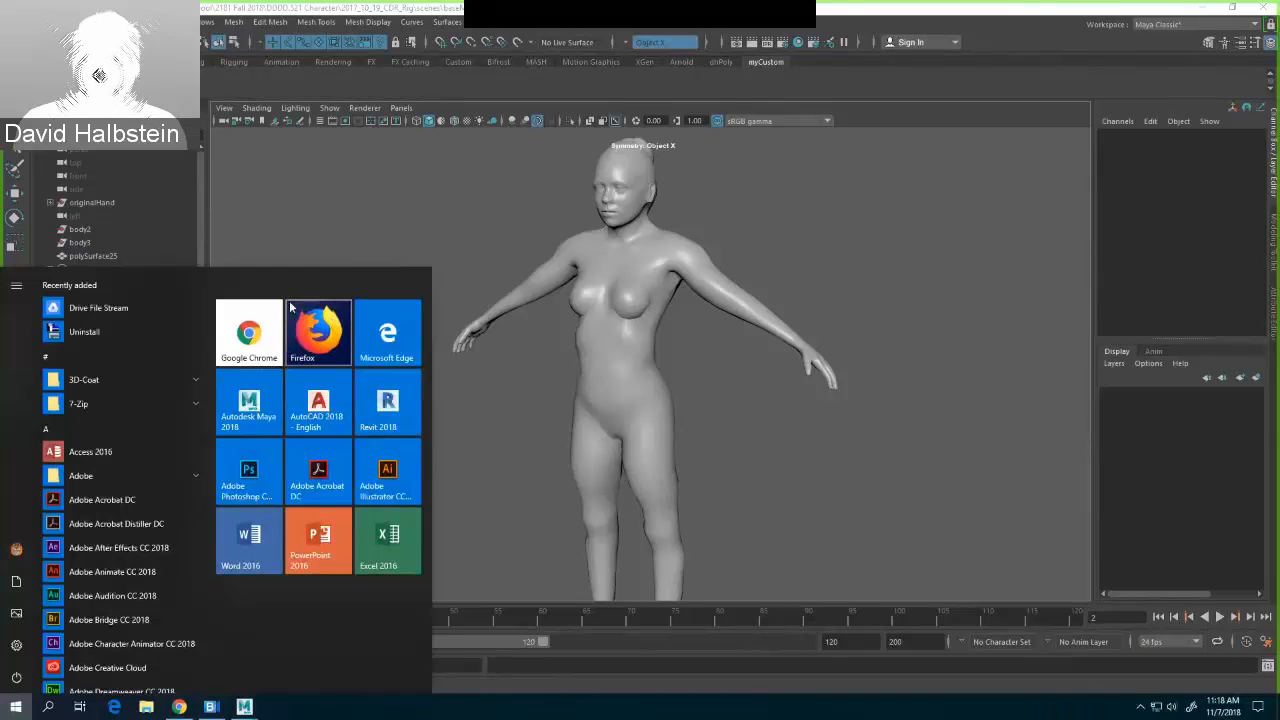
left_click(84, 379)
left_click(143, 418)
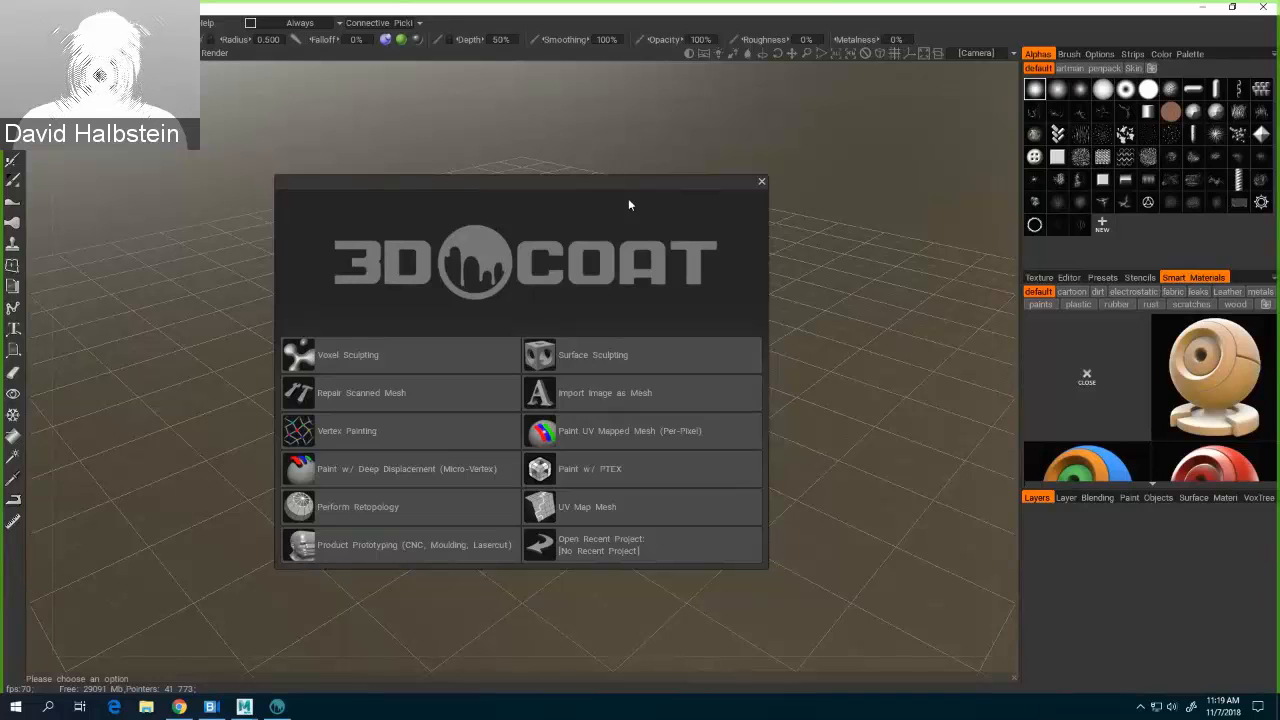
left_click(638, 513)
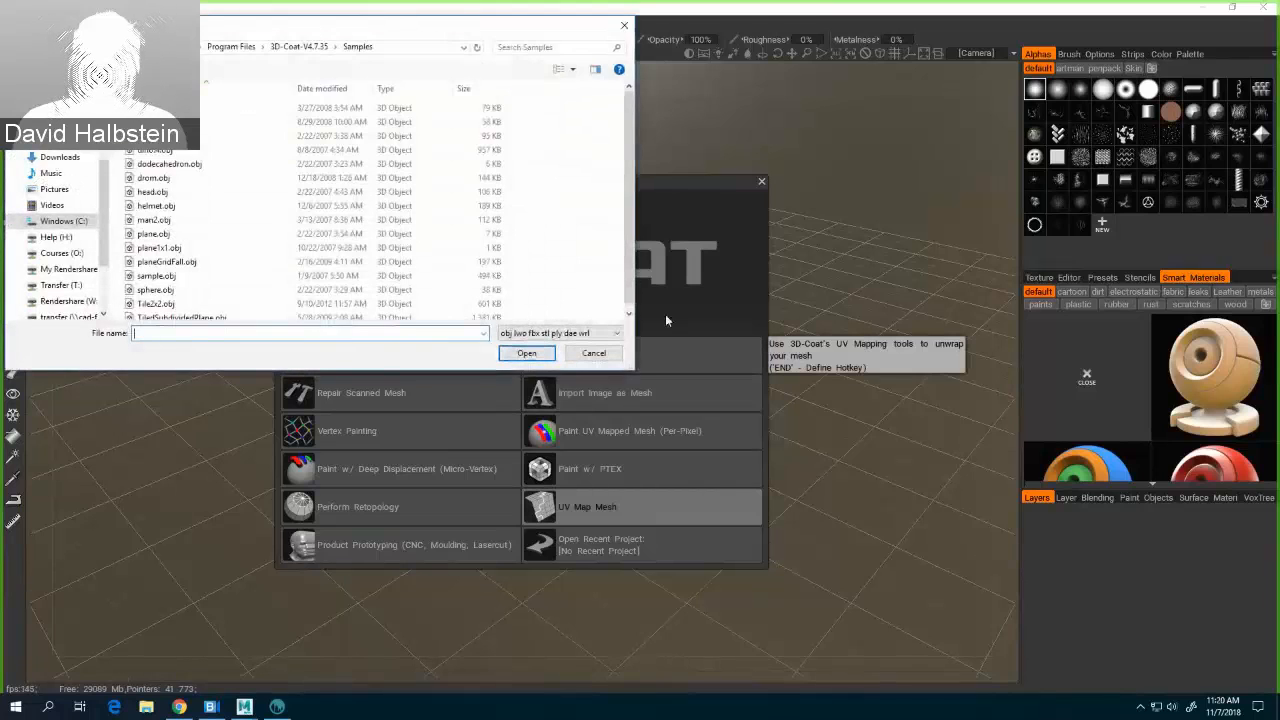